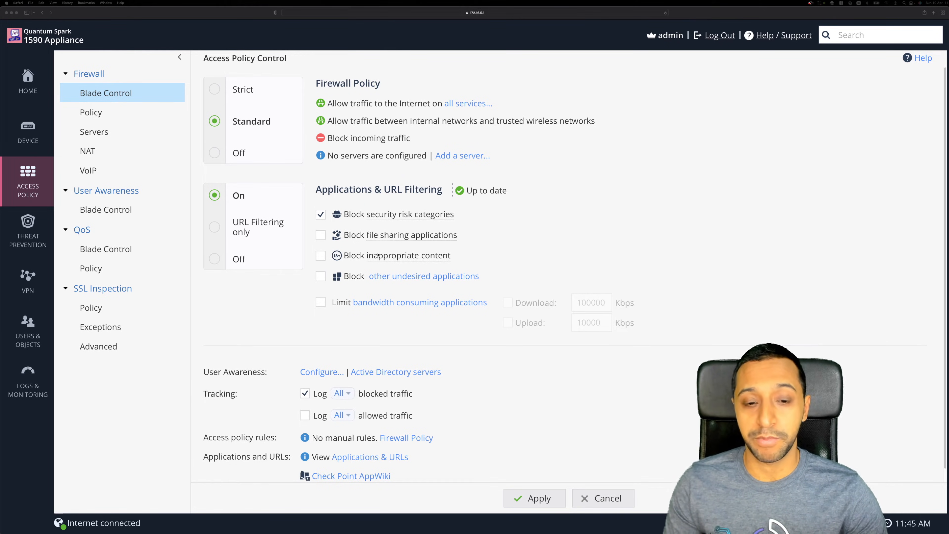
Open the Firewall access policy rules and go to the rules for outgoing access to the Internet.
{"action": "scroll", "coordinate": [350, 278], "scroll_direction": "down", "scroll_amount": 1}
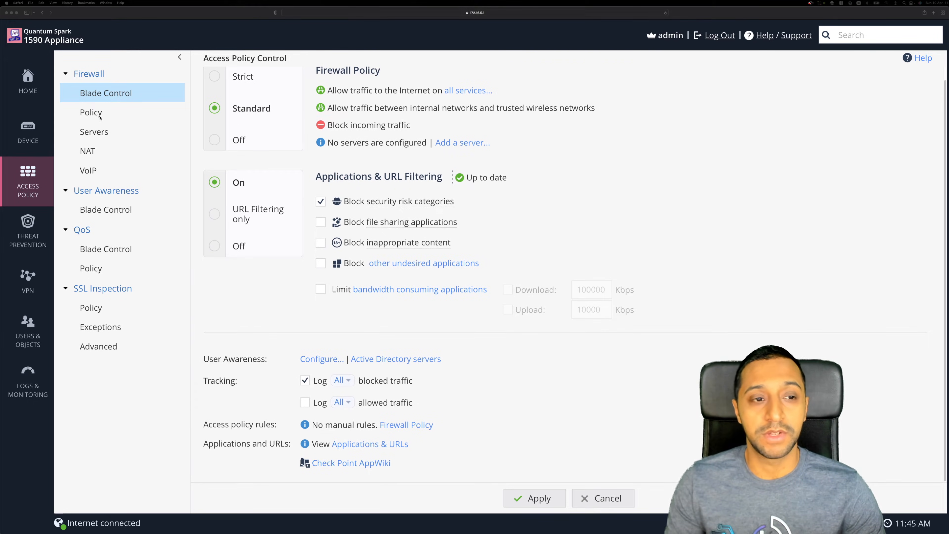
{"action": "left_click", "coordinate": [91, 113]}
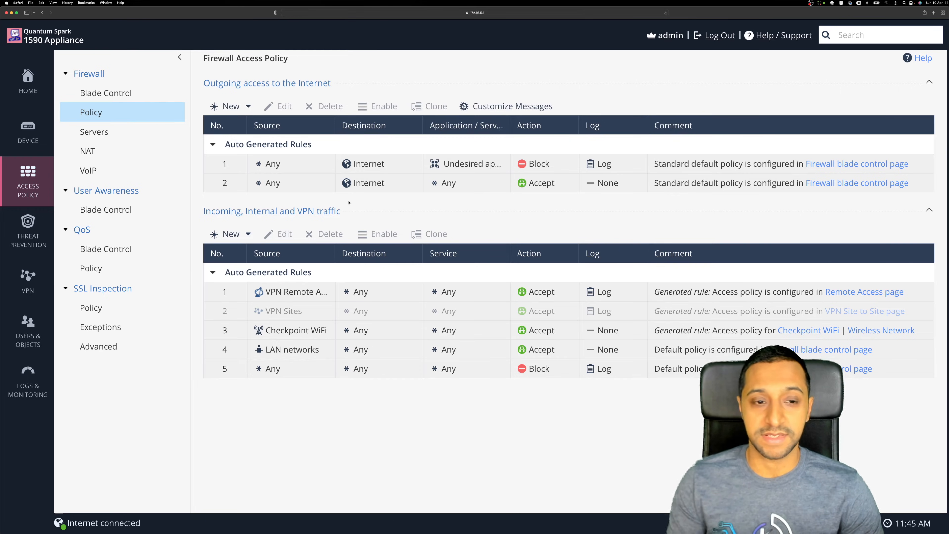
{"action": "left_click_drag", "start_coordinate": [223, 84], "coordinate": [334, 83]}
{"action": "left_click", "coordinate": [334, 83]}
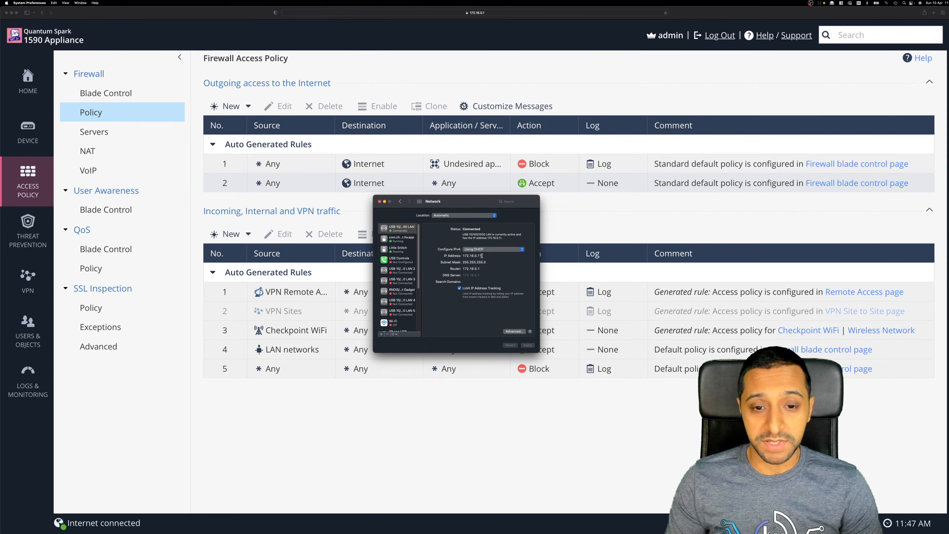
Check the computer's IP address in the Mac's Network preferences and minimise that window.
{"action": "left_click_drag", "start_coordinate": [481, 256], "coordinate": [461, 258]}
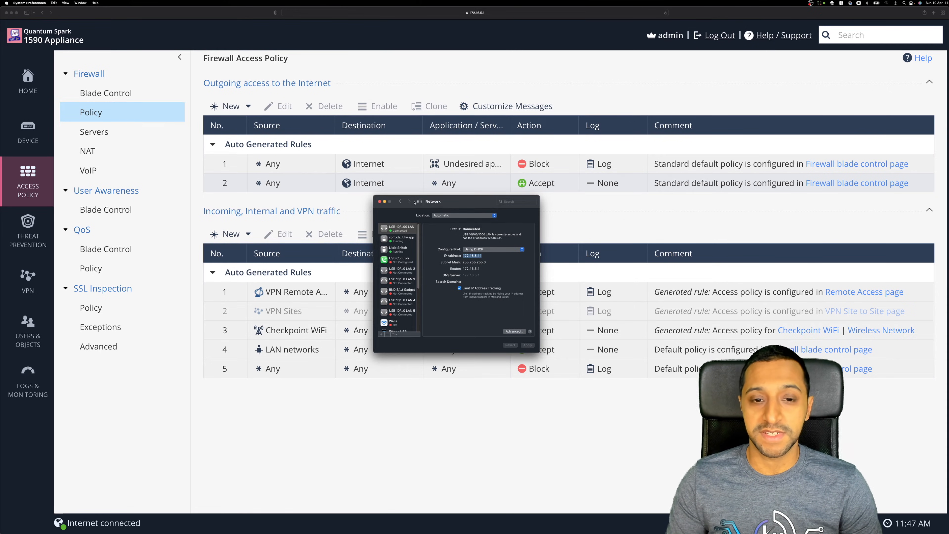
{"action": "key", "text": "super+m"}
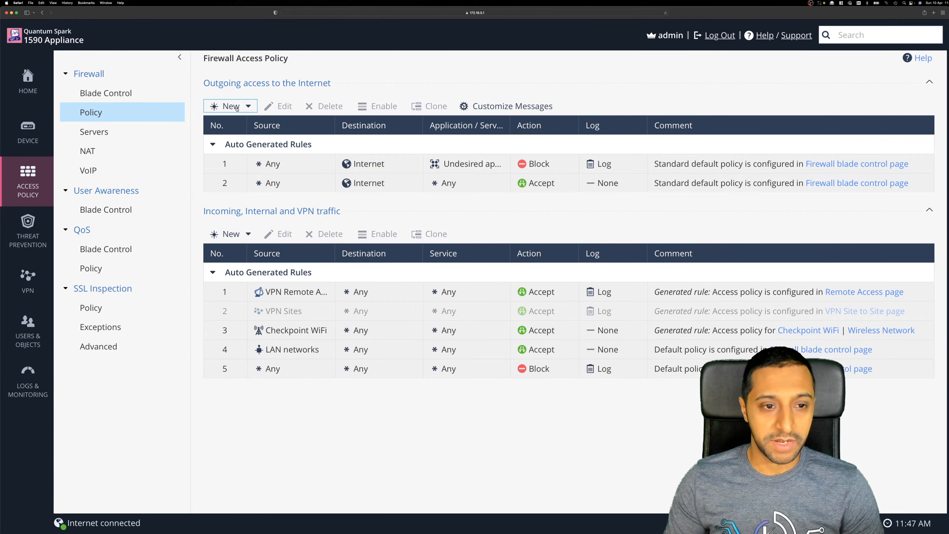
Start a new rule for outgoing access to the Internet with 172.16.5.11 as its source.
{"action": "left_click", "coordinate": [232, 106]}
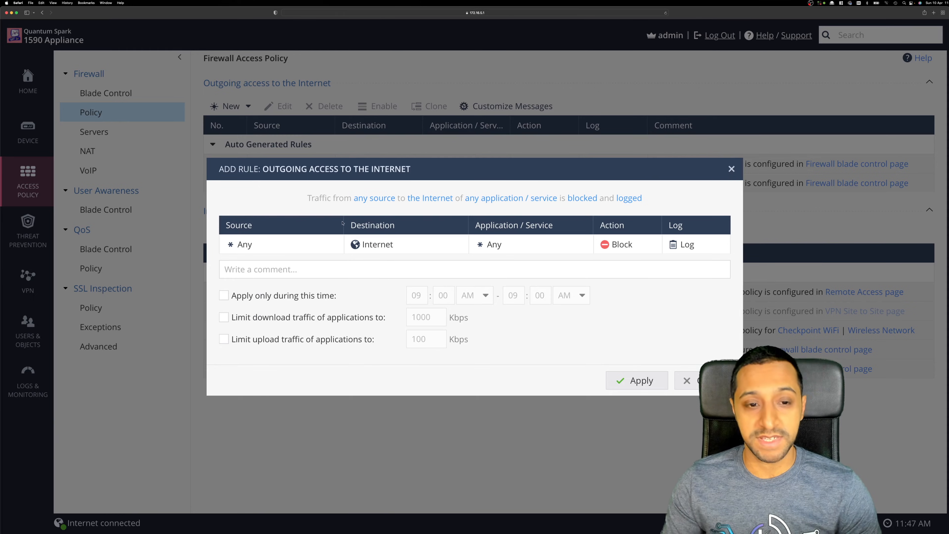
{"action": "left_click_drag", "start_coordinate": [240, 170], "coordinate": [246, 170]}
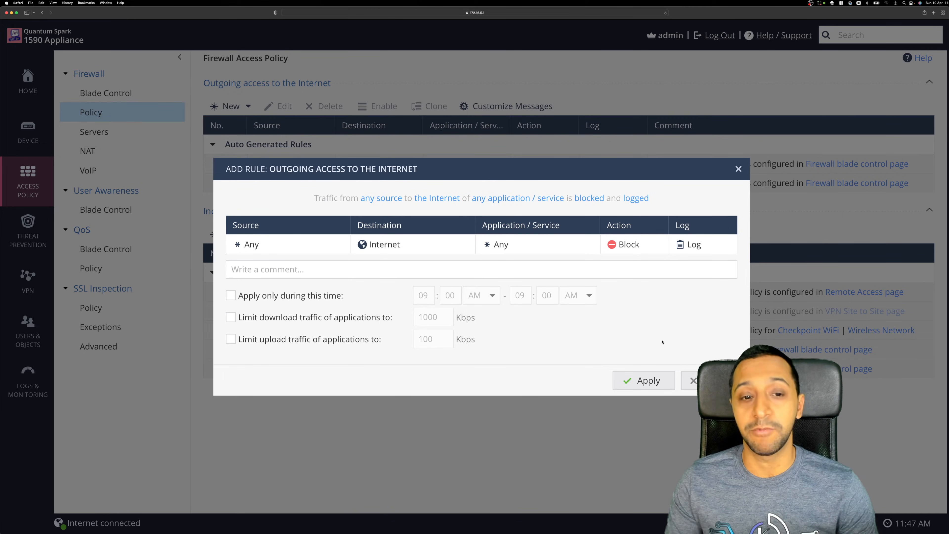
{"action": "left_click", "coordinate": [297, 247]}
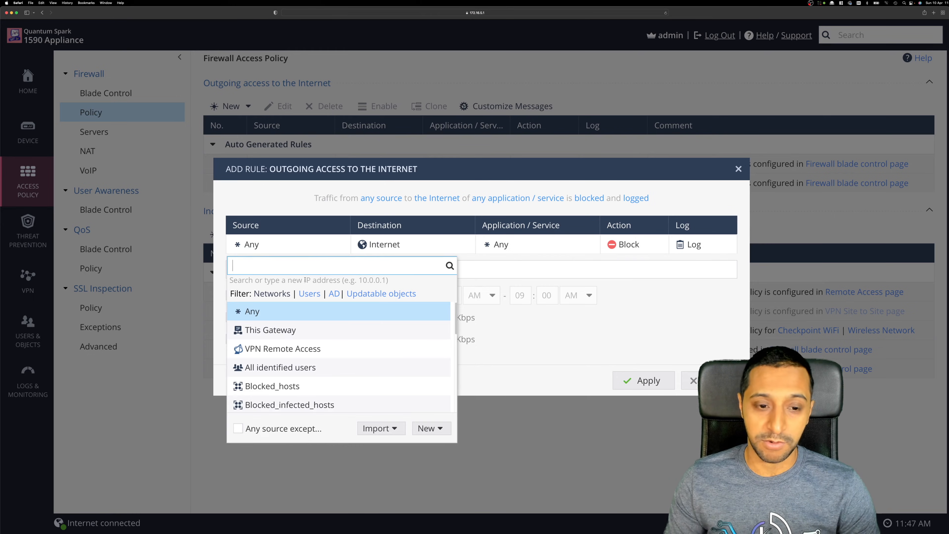
{"action": "type", "text": "172"}
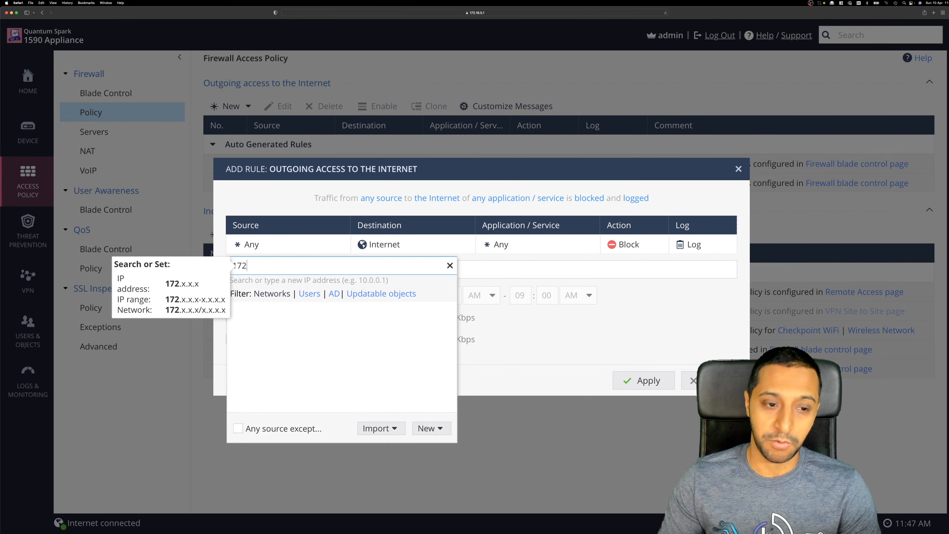
{"action": "type", "text": ".16.5.11"}
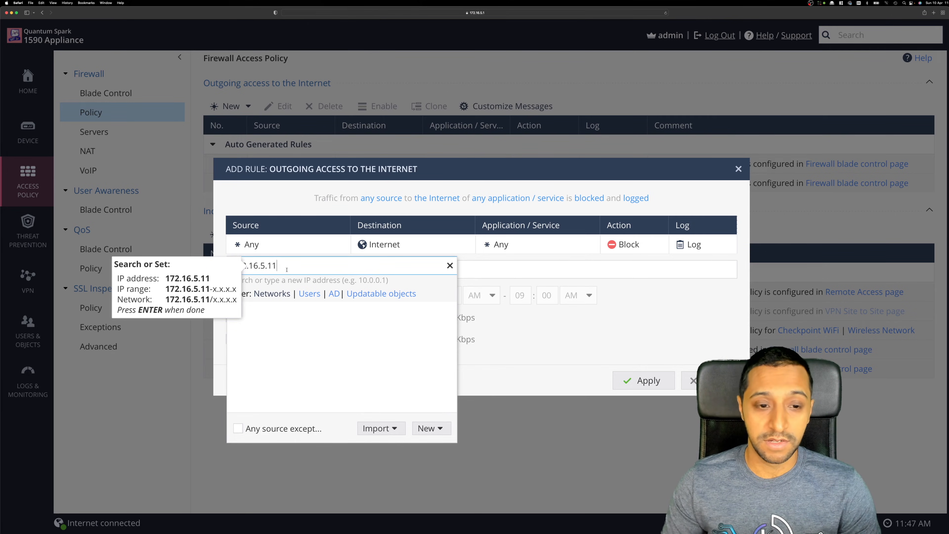
{"action": "key", "text": "Return"}
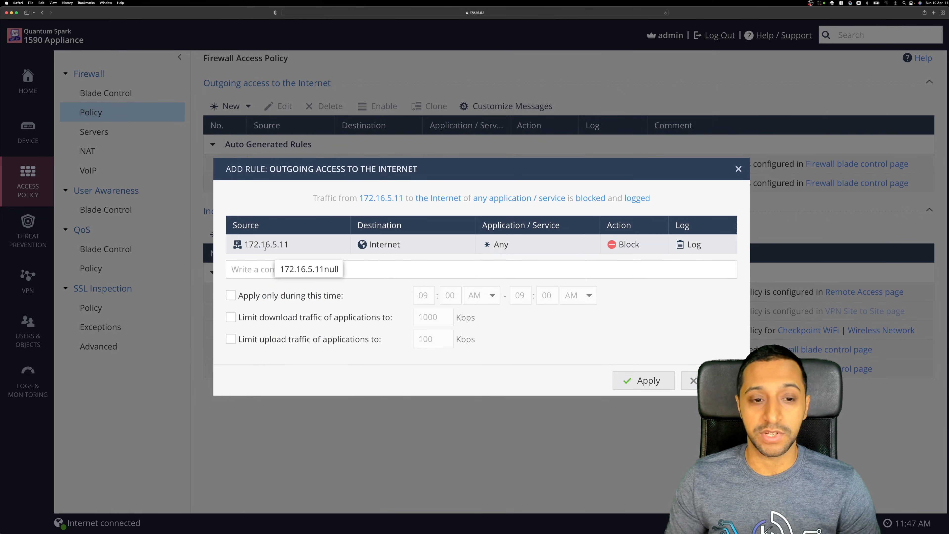
Examine the network objects available as source and destination for the new outgoing rule.
{"action": "left_click", "coordinate": [287, 253]}
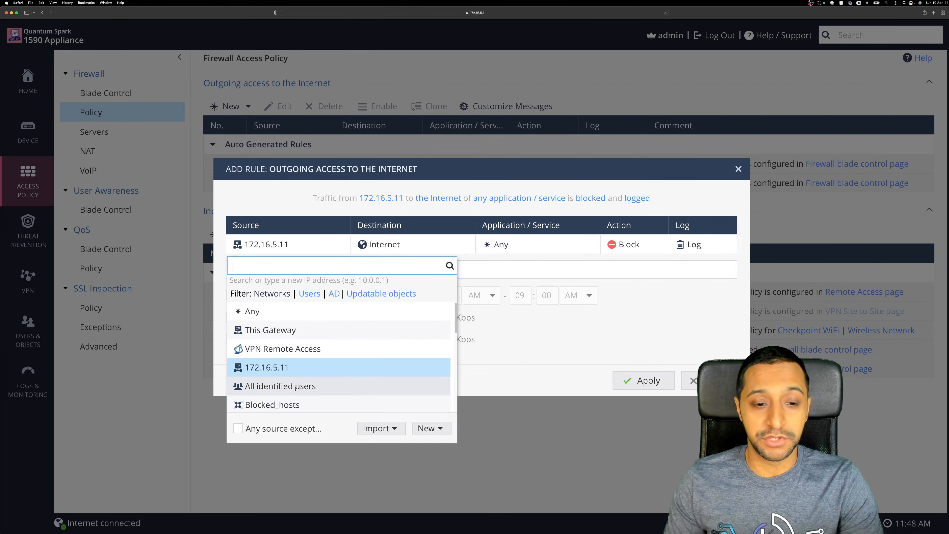
{"action": "scroll", "coordinate": [295, 388], "scroll_direction": "down", "scroll_amount": 2}
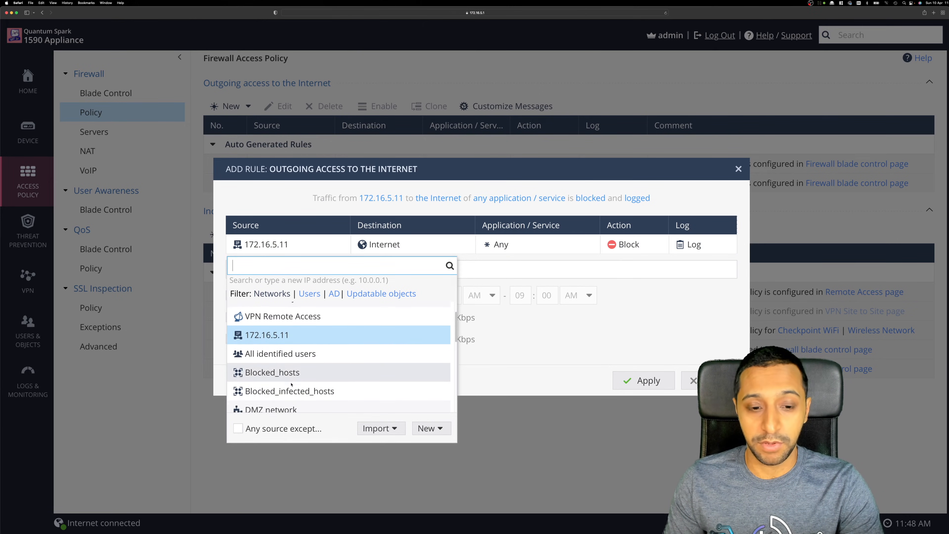
{"action": "scroll", "coordinate": [284, 373], "scroll_direction": "down", "scroll_amount": 5}
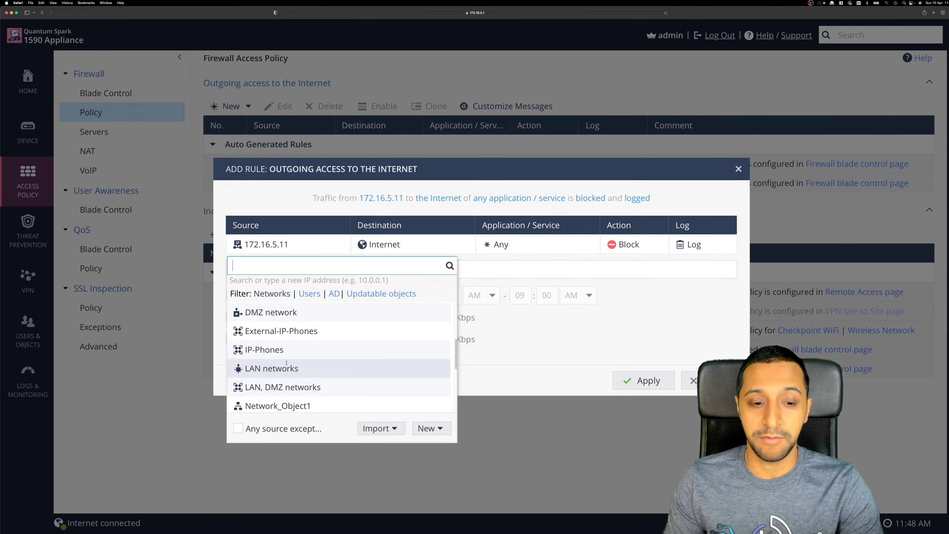
{"action": "scroll", "coordinate": [284, 370], "scroll_direction": "down", "scroll_amount": 4}
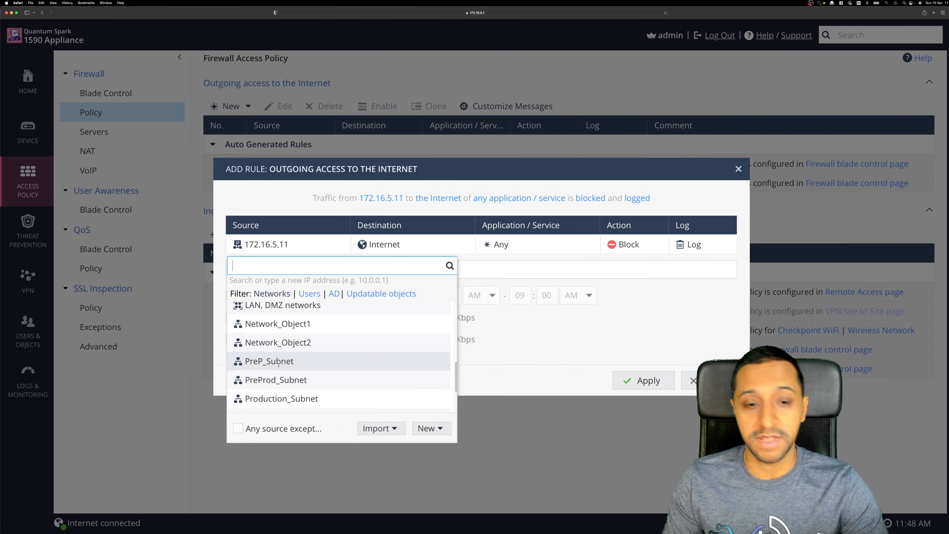
{"action": "left_click", "coordinate": [449, 266]}
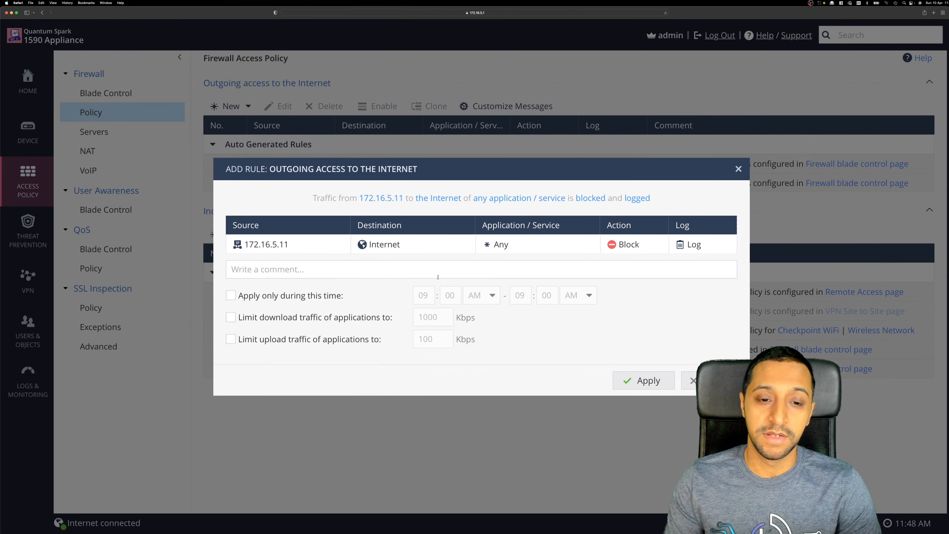
{"action": "left_click", "coordinate": [426, 254]}
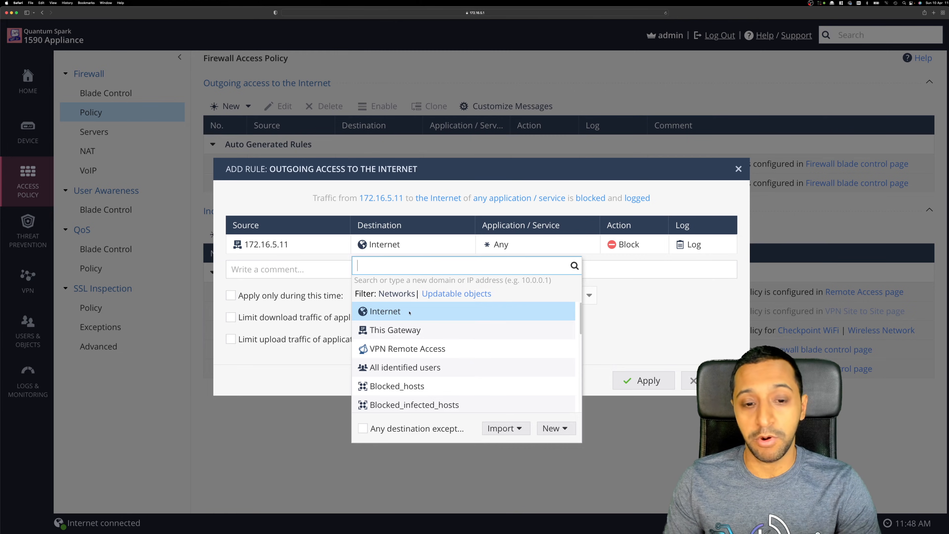
{"action": "scroll", "coordinate": [406, 365], "scroll_direction": "down", "scroll_amount": 1}
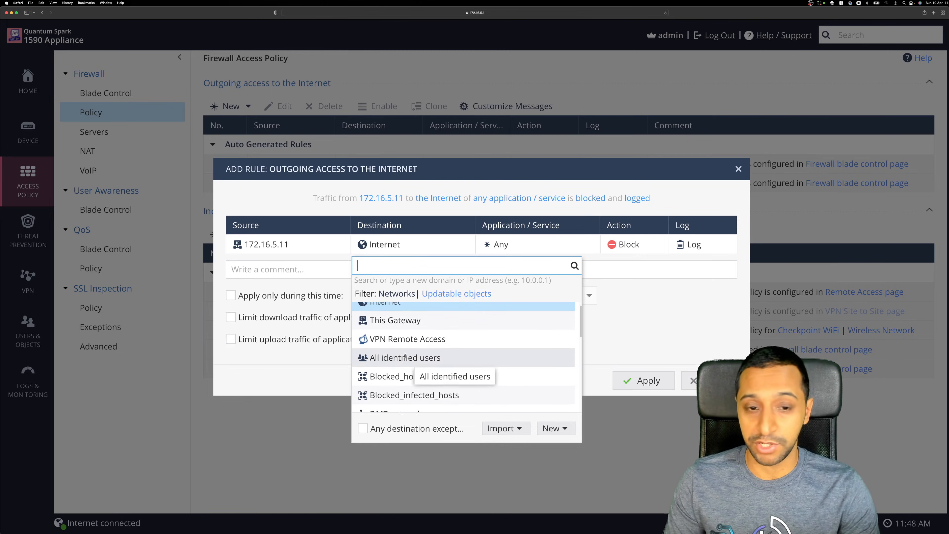
{"action": "scroll", "coordinate": [406, 358], "scroll_direction": "up", "scroll_amount": 1}
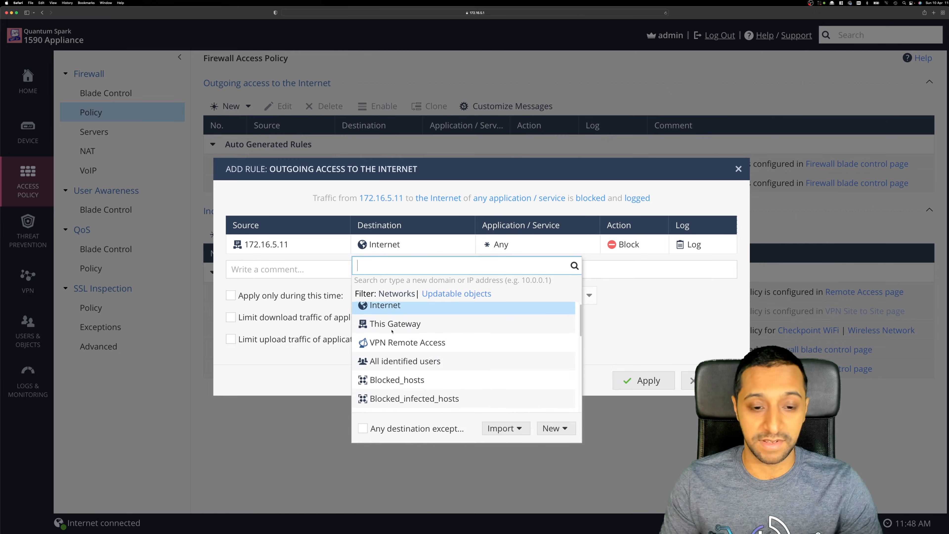
{"action": "scroll", "coordinate": [391, 342], "scroll_direction": "down", "scroll_amount": 4}
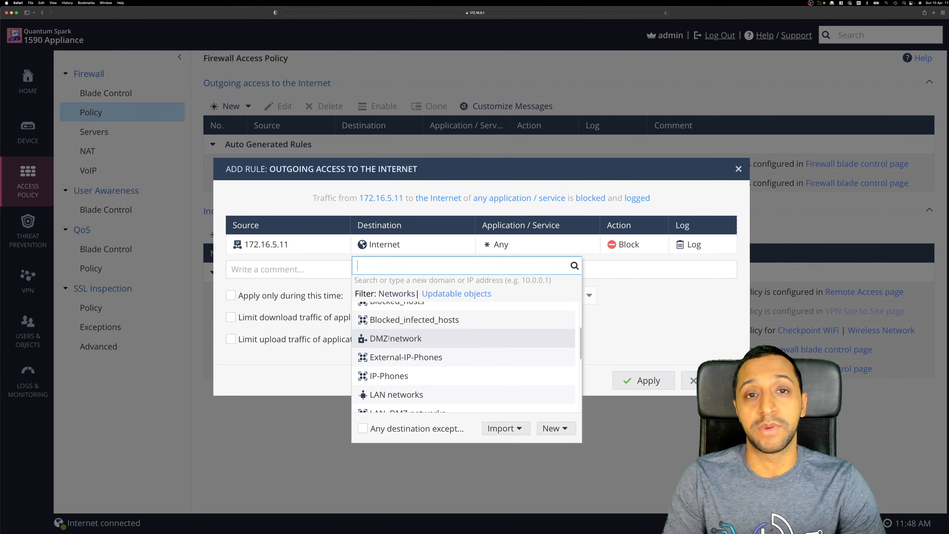
{"action": "left_click", "coordinate": [493, 245]}
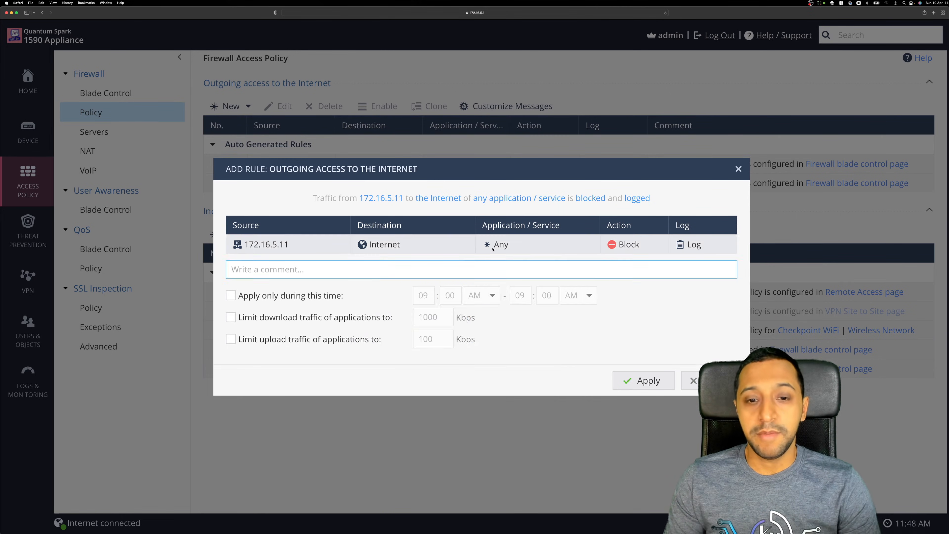
Set the outgoing rule's application to Amazon and check the available logging options.
{"action": "left_click", "coordinate": [496, 246]}
{"action": "left_click", "coordinate": [495, 245]}
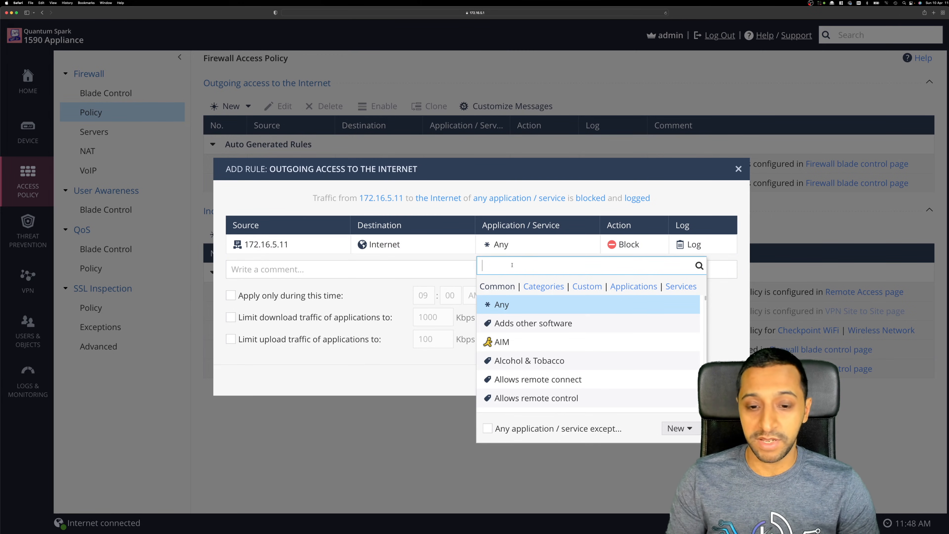
{"action": "scroll", "coordinate": [526, 311], "scroll_direction": "down", "scroll_amount": 3}
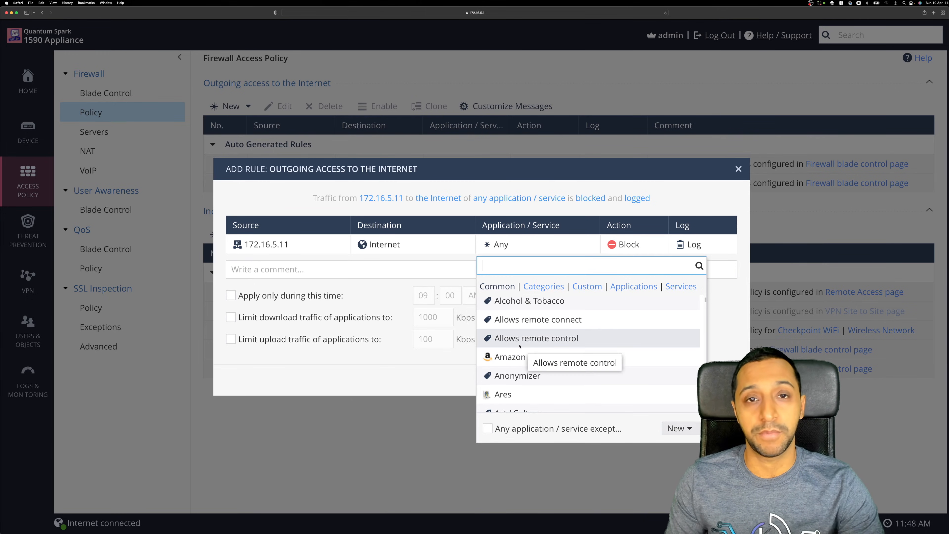
{"action": "left_click", "coordinate": [506, 357]}
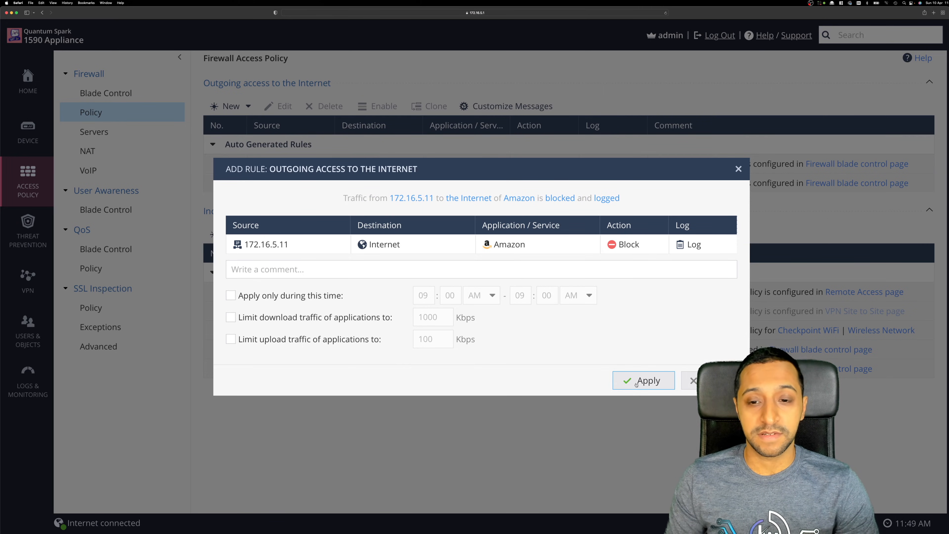
{"action": "left_click", "coordinate": [693, 243]}
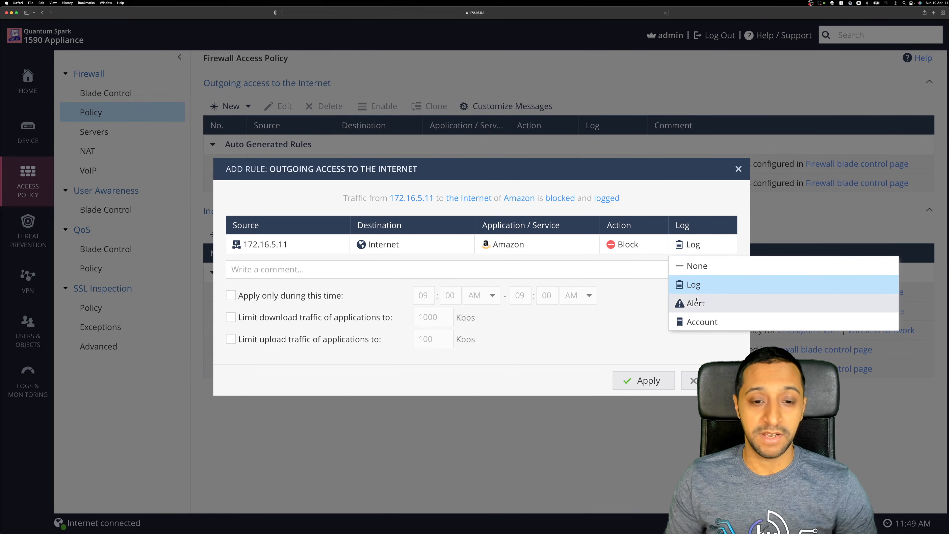
{"action": "left_click", "coordinate": [600, 269]}
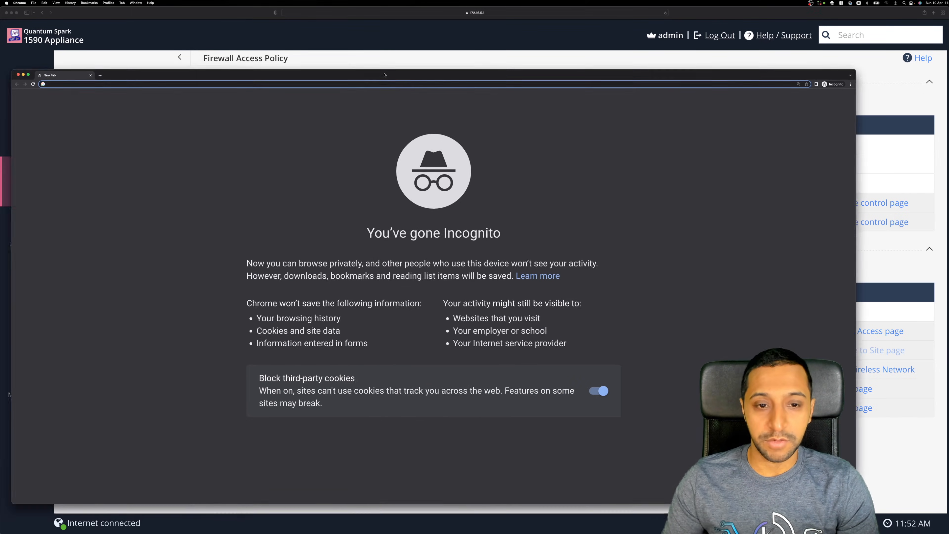
In the Chrome Incognito window, test the rule by loading amazon.co.uk and enlarge the resulting page for reading.
{"action": "left_click_drag", "start_coordinate": [440, 57], "coordinate": [444, 51]}
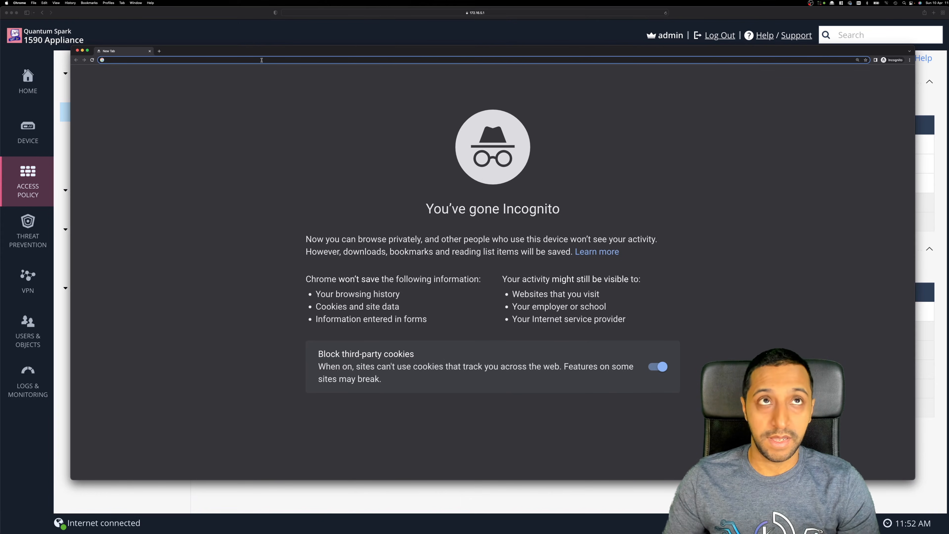
{"action": "type", "text": "amazon.co.uk"}
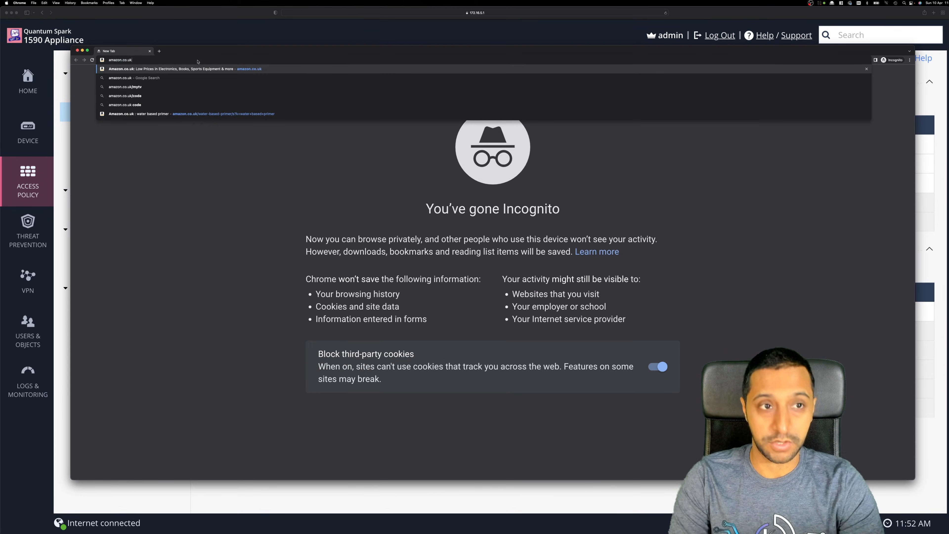
{"action": "key", "text": "Return"}
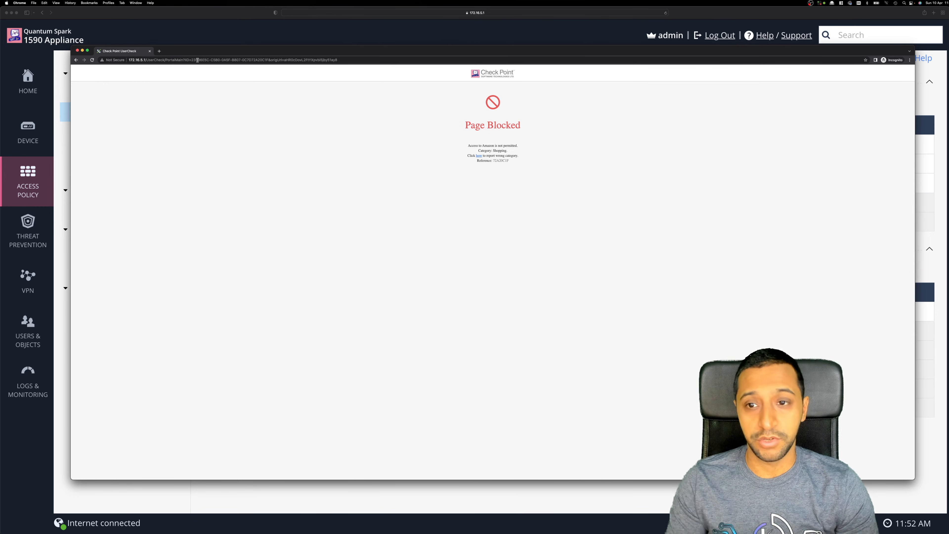
{"action": "key", "text": "super+equal"}
{"action": "key", "text": "super+equal"}
{"action": "key", "text": "super+equal"}
{"action": "key", "text": "super+equal"}
{"action": "key", "text": "super+equal"}
{"action": "key", "text": "super+equal"}
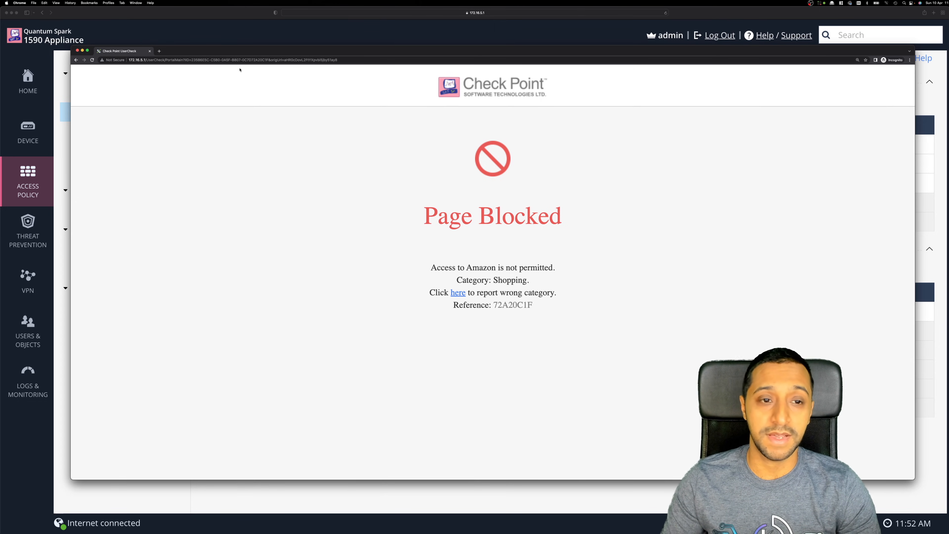
Load google.co.uk in the same Incognito window for comparison and accept its cookie consent.
{"action": "key", "text": "super+l"}
{"action": "type", "text": "google."}
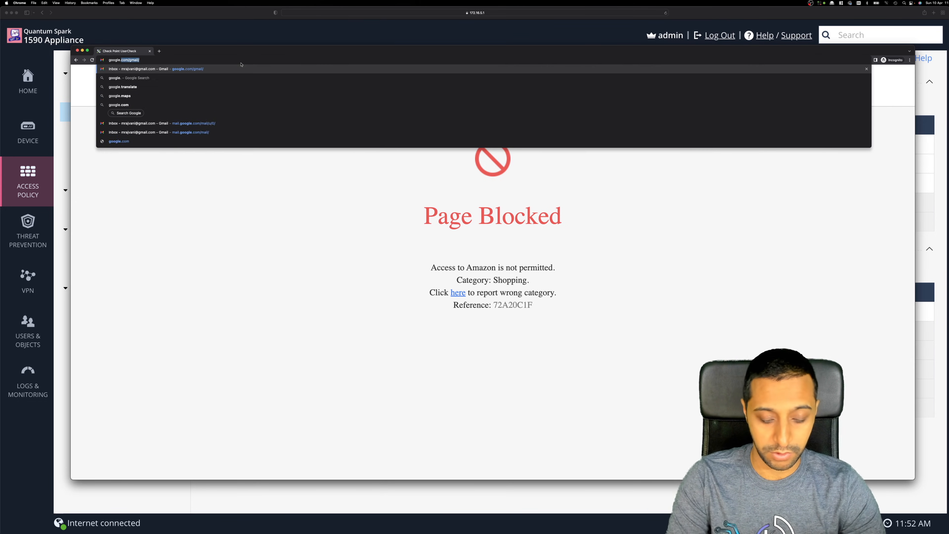
{"action": "type", "text": "co.uk"}
{"action": "key", "text": "Return"}
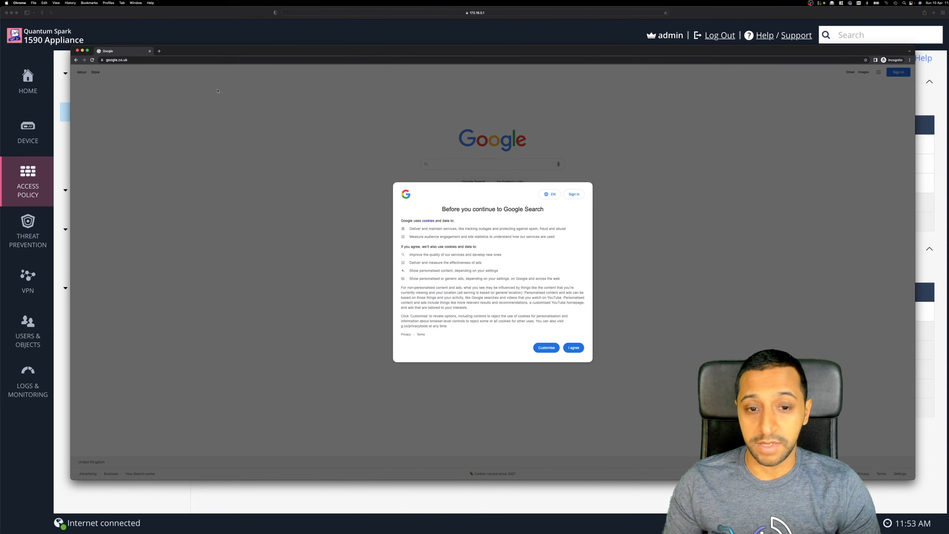
{"action": "left_click", "coordinate": [567, 348]}
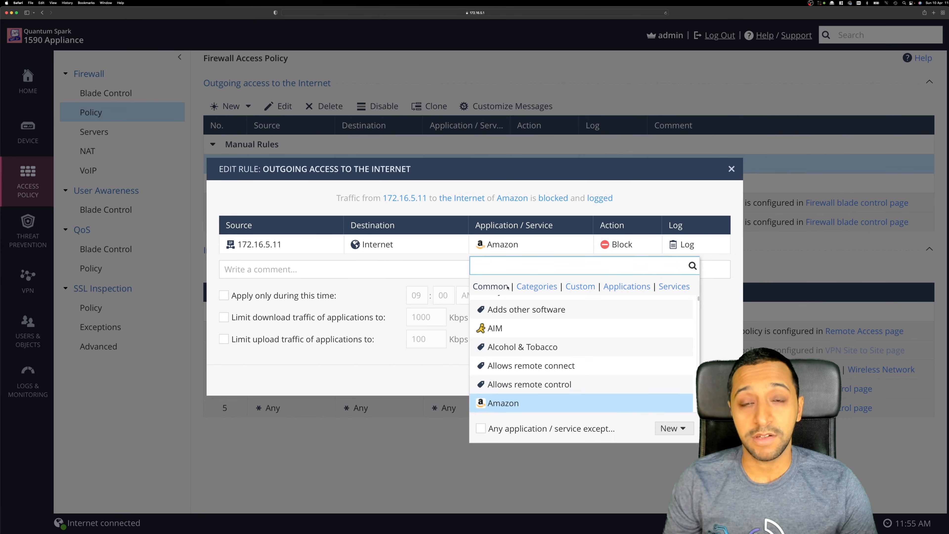
Back in the firewall administration page, change the manual outgoing rule's application to Any and apply the edit.
{"action": "scroll", "coordinate": [519, 311], "scroll_direction": "up", "scroll_amount": 1}
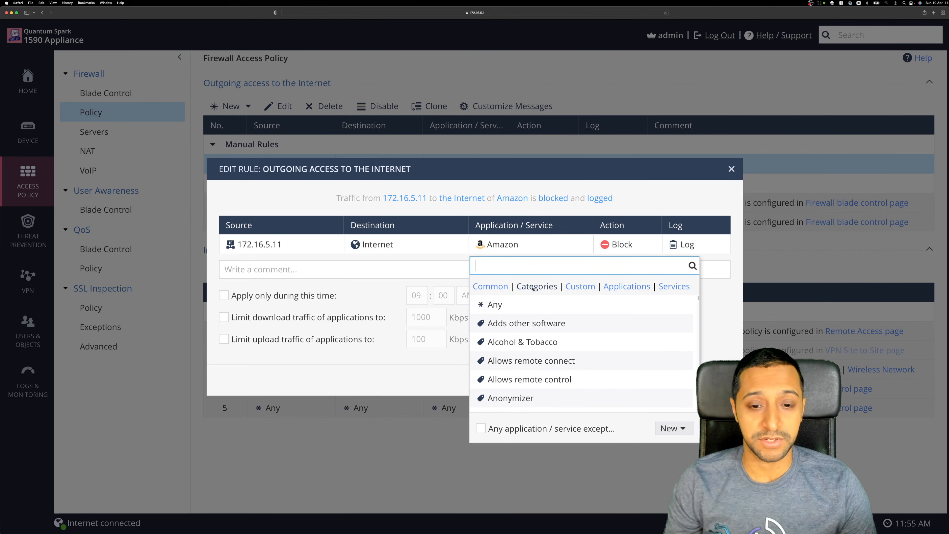
{"action": "left_click", "coordinate": [519, 304]}
{"action": "left_click", "coordinate": [637, 380]}
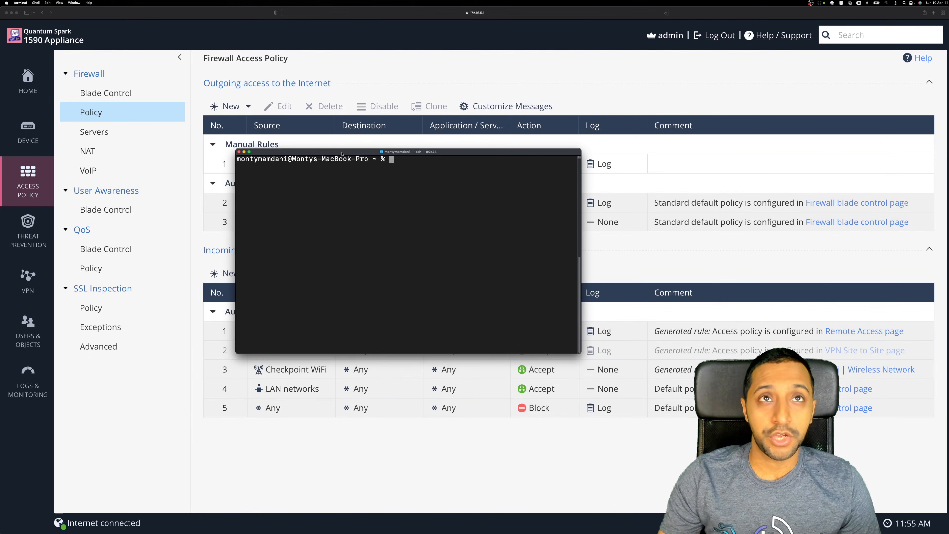
In the Terminal window, test the outgoing rule by starting a ping to 8.8.8.8.
{"action": "type", "text": "ping "}
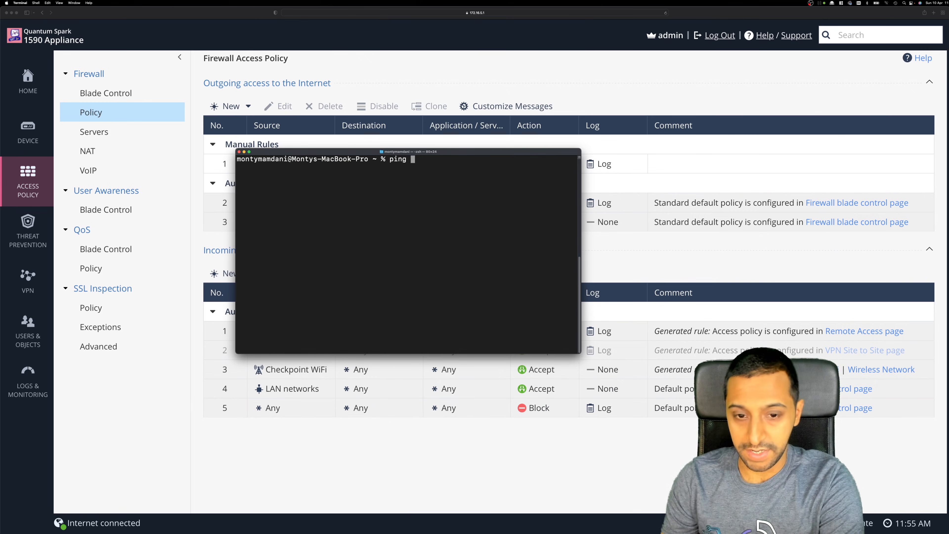
{"action": "type", "text": "8.8.8.8"}
{"action": "key", "text": "Return"}
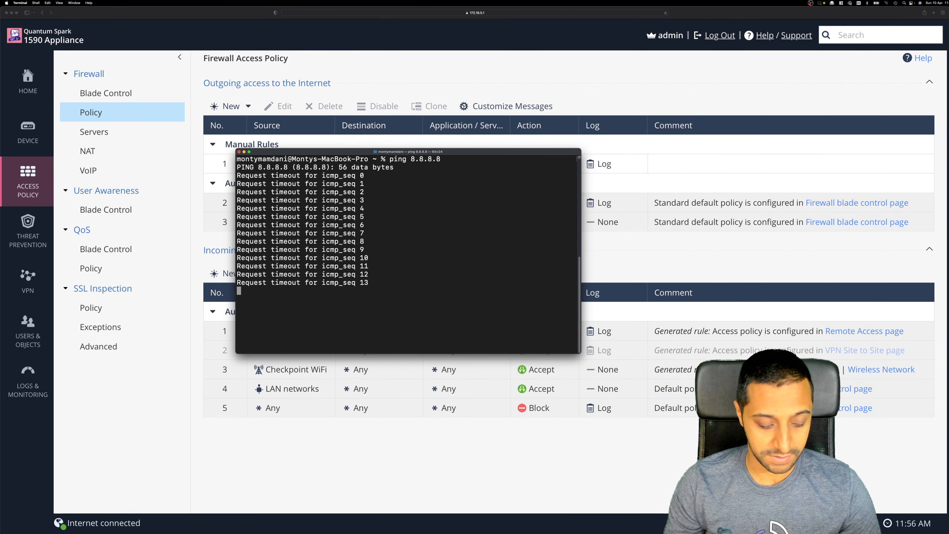
In the firewall administration page, open the Security Logs and examine the drop entries for source 172.16.5.11, including their rule descriptions.
{"action": "left_click", "coordinate": [27, 384]}
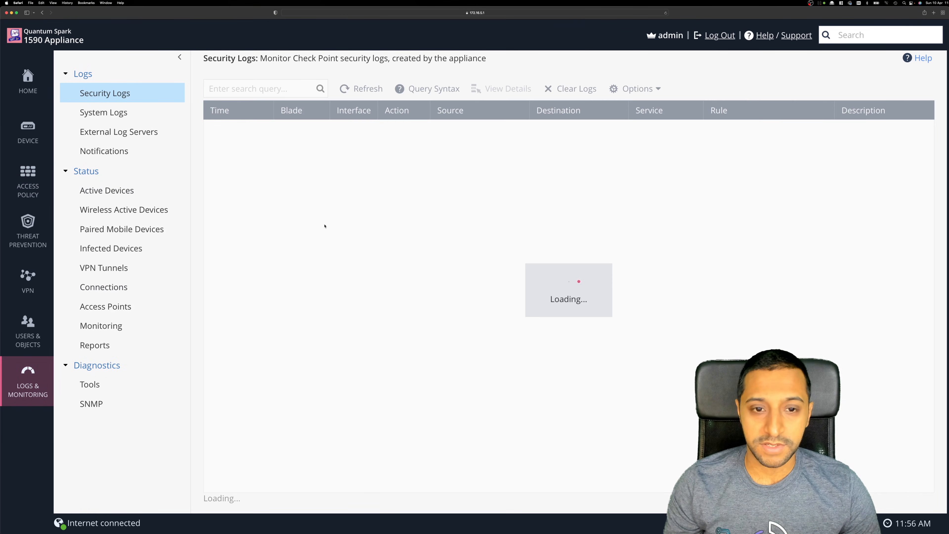
{"action": "scroll", "coordinate": [403, 310], "scroll_direction": "down", "scroll_amount": 5}
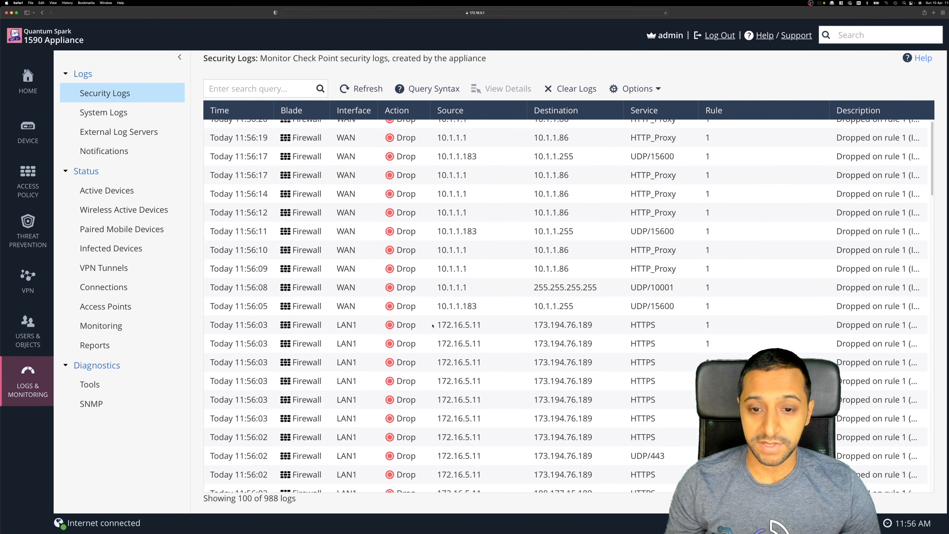
{"action": "scroll", "coordinate": [432, 343], "scroll_direction": "down", "scroll_amount": 15}
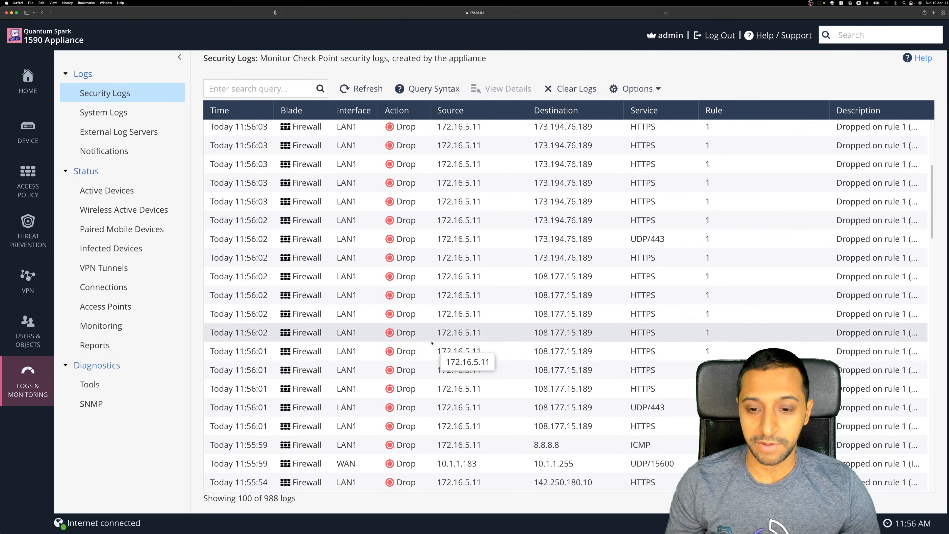
{"action": "scroll", "coordinate": [432, 342], "scroll_direction": "down", "scroll_amount": 15}
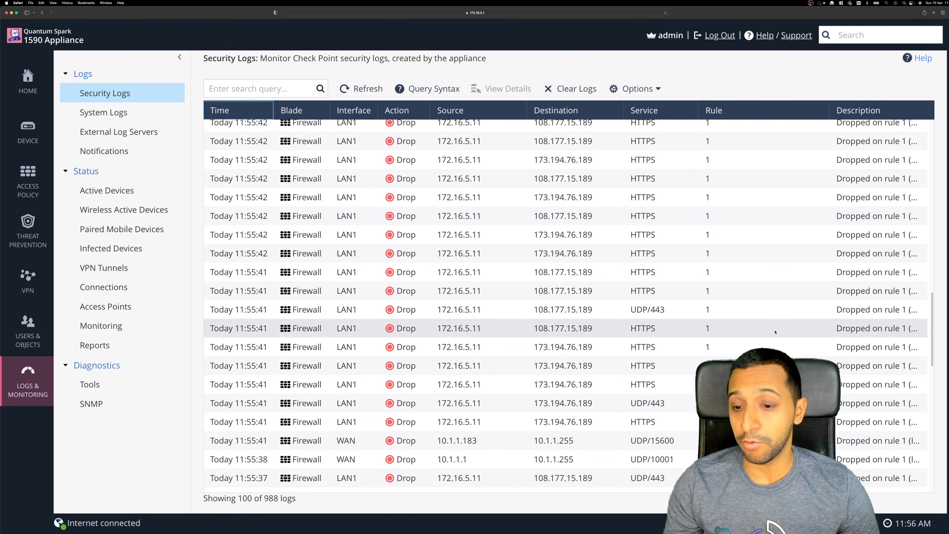
{"action": "left_click", "coordinate": [836, 325]}
{"action": "left_click", "coordinate": [864, 301]}
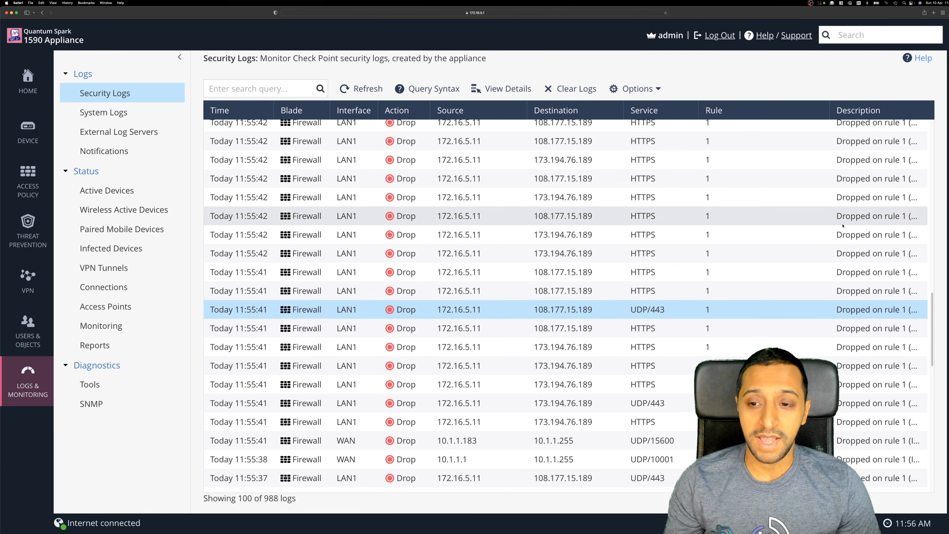
{"action": "left_click_drag", "start_coordinate": [842, 216], "coordinate": [883, 217]}
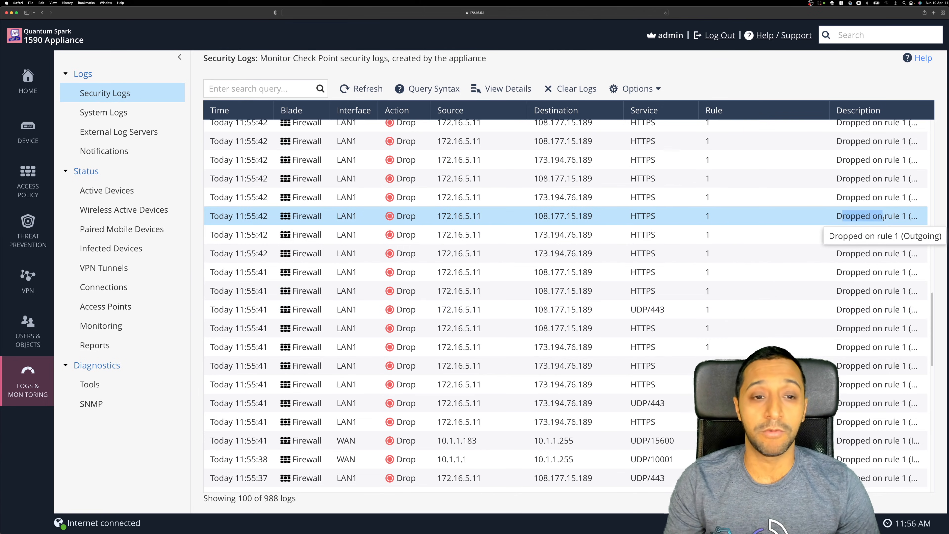